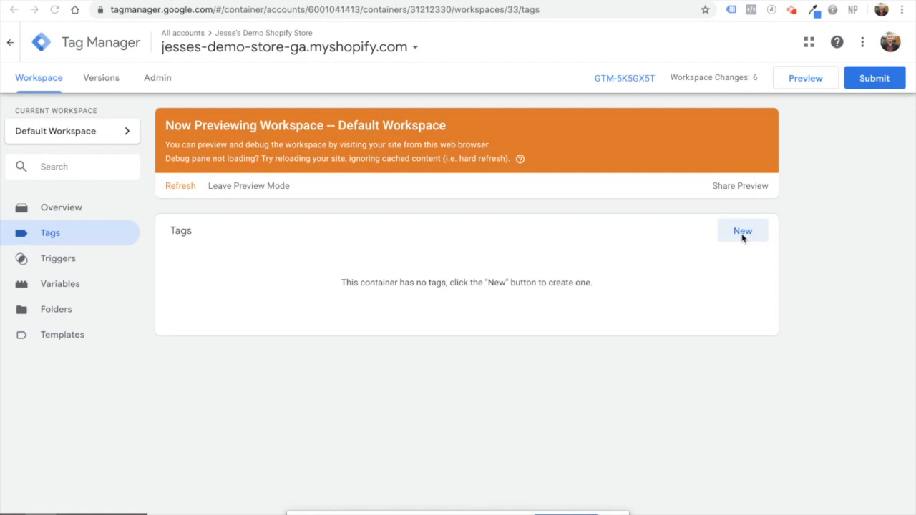
# - Create a new tag and choose Custom HTML as its tag type
pyautogui.click(743, 238)
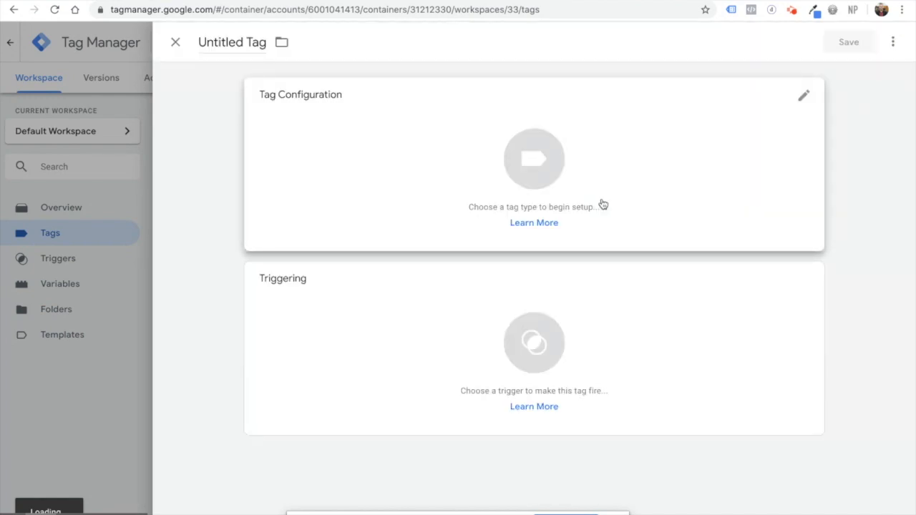
pyautogui.click(528, 160)
pyautogui.scroll(-4, 659, 370)
pyautogui.click(608, 290)
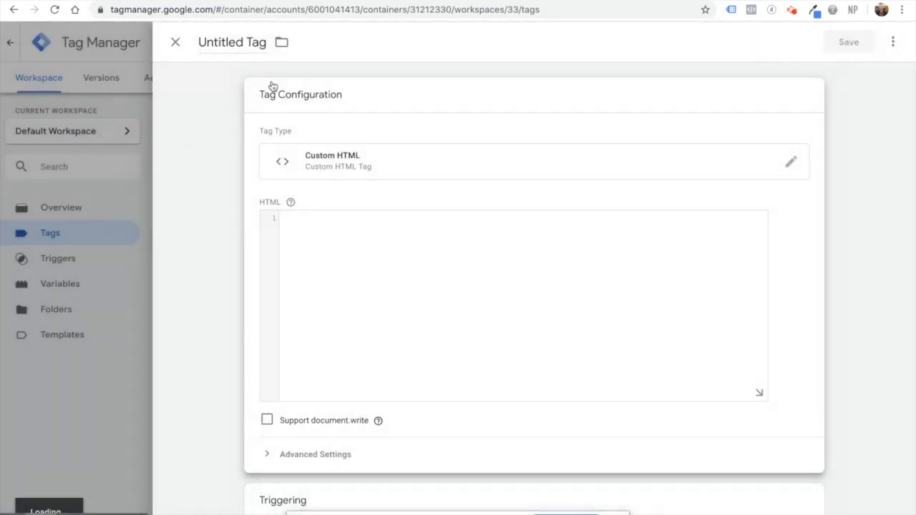
# - Rename the untitled tag to DataLayer Push Tag
pyautogui.doubleClick(200, 42)
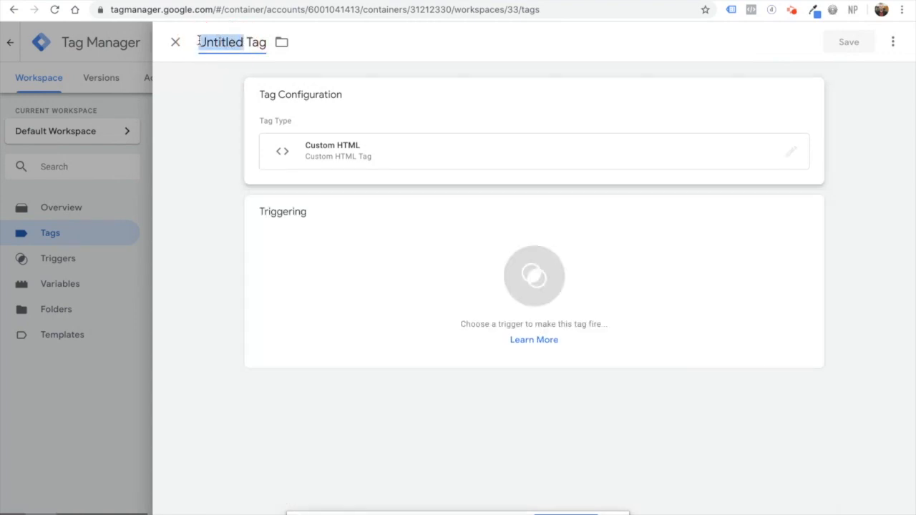
pyautogui.write('DataLy')
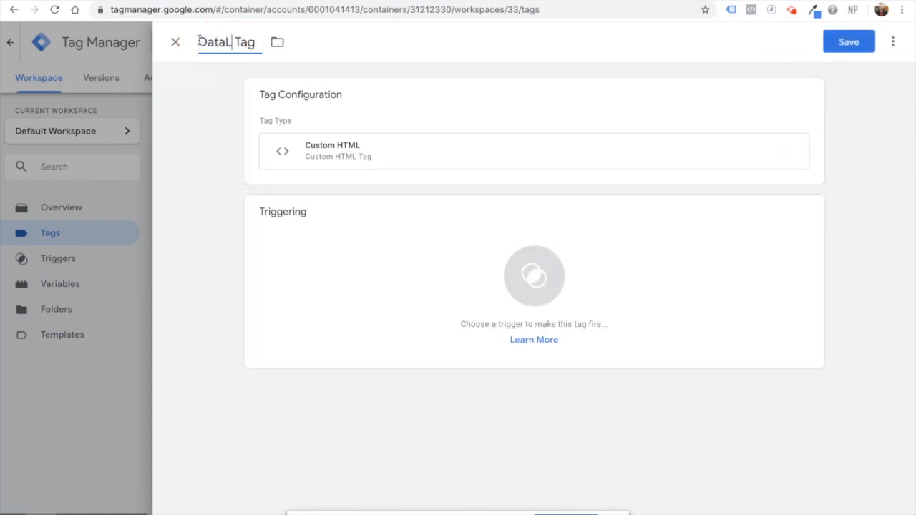
pyautogui.press('BackSpace')
pyautogui.write('ayer Push')
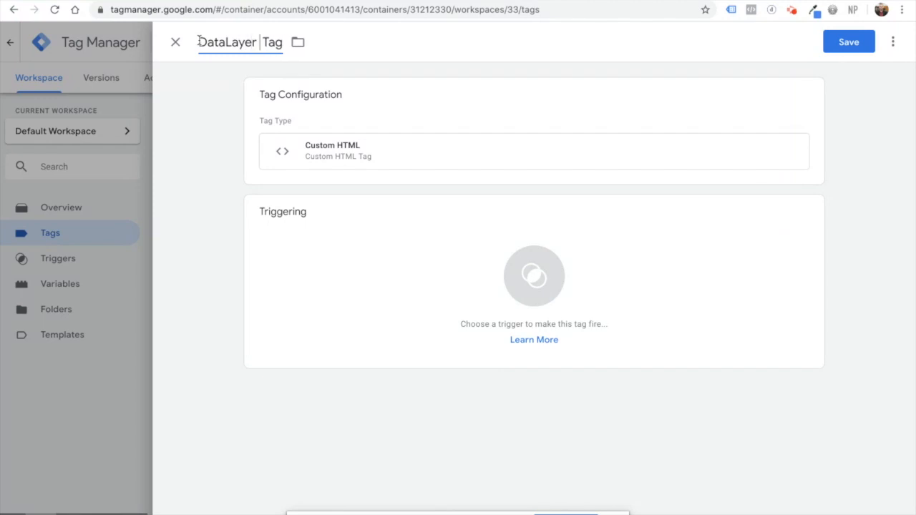
pyautogui.click(471, 246)
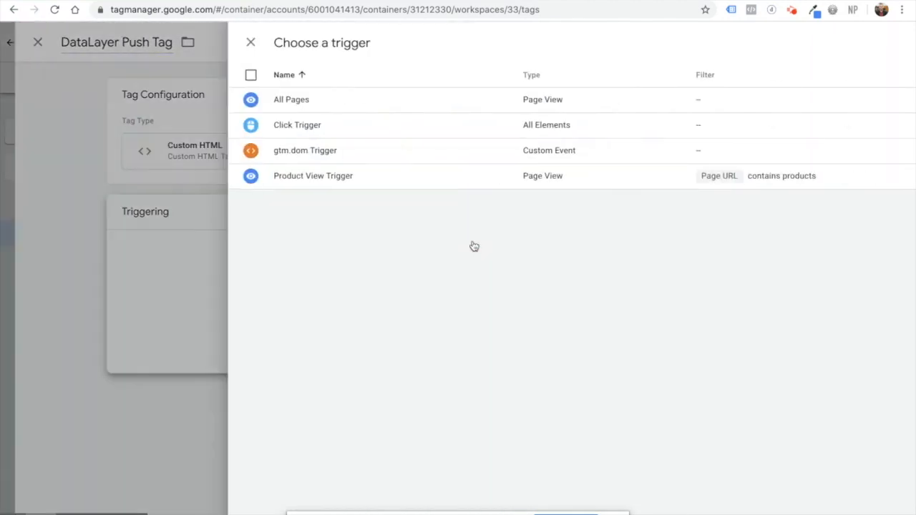
pyautogui.click(116, 292)
# - Enter an opening <script> and a closing </script> tag on separate lines in the tag's HTML code
pyautogui.click(493, 136)
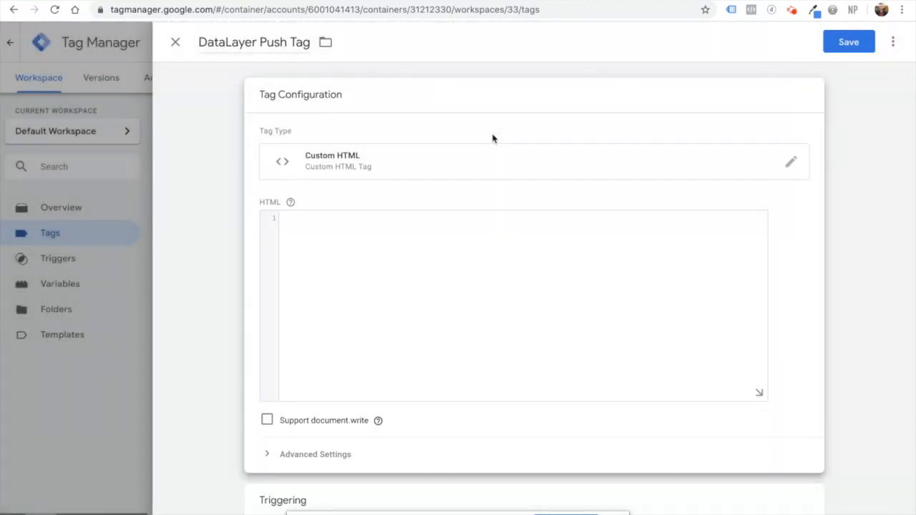
pyautogui.click(330, 223)
pyautogui.write('<script> ')
pyautogui.write('</scrip')
pyautogui.write('t>')
pyautogui.press('Return')
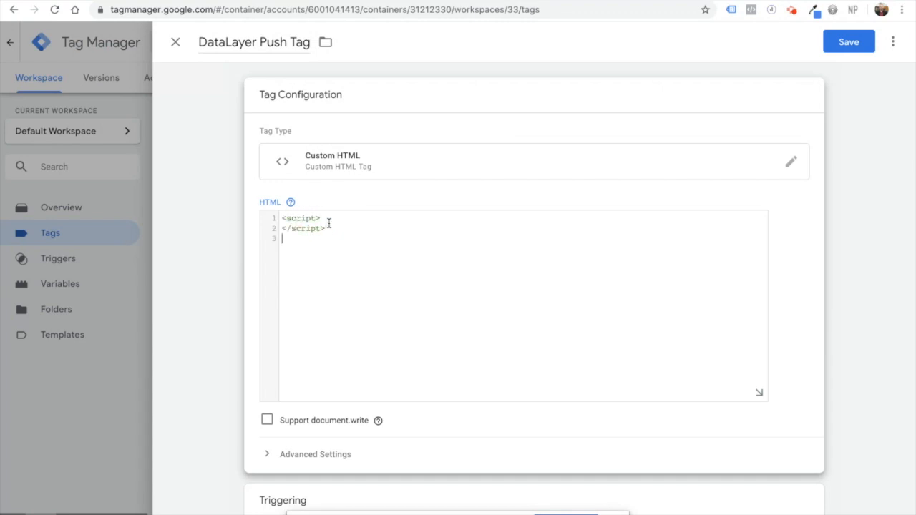
# - Insert the line window.dataLayer = window.dataLayer || []; between the script tags
pyautogui.press('Up')
pyautogui.press('Up')
pyautogui.press('End')
pyautogui.press('Return')
pyautogui.write('window.dataLayer')
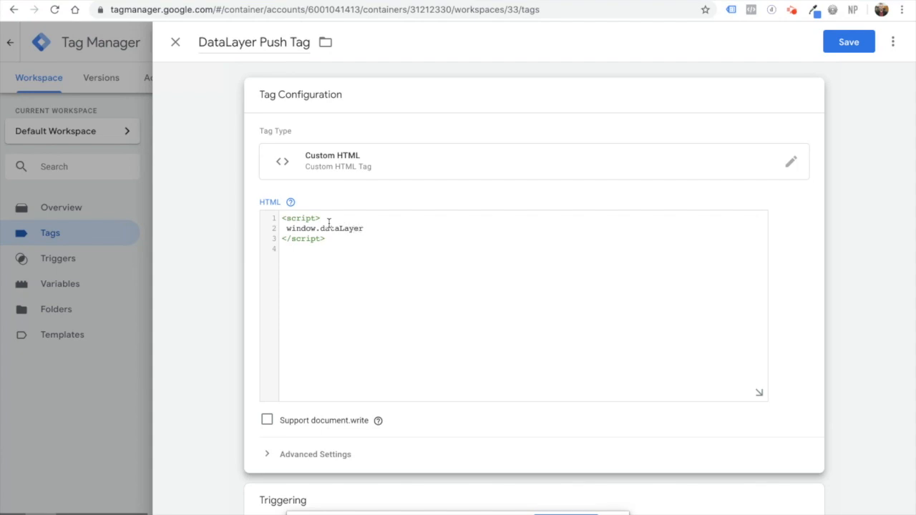
pyautogui.write(' = window.dataLayer')
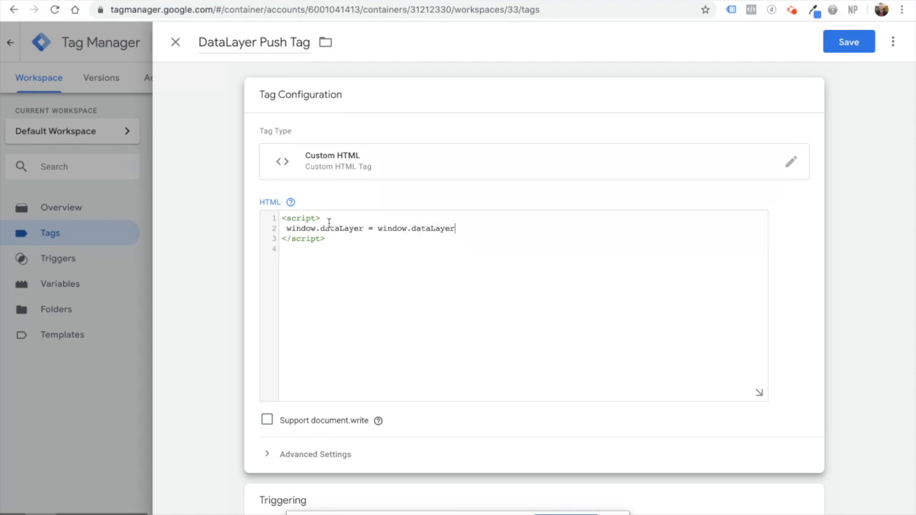
pyautogui.write(' || []')
pyautogui.write('];')
pyautogui.press('Return')
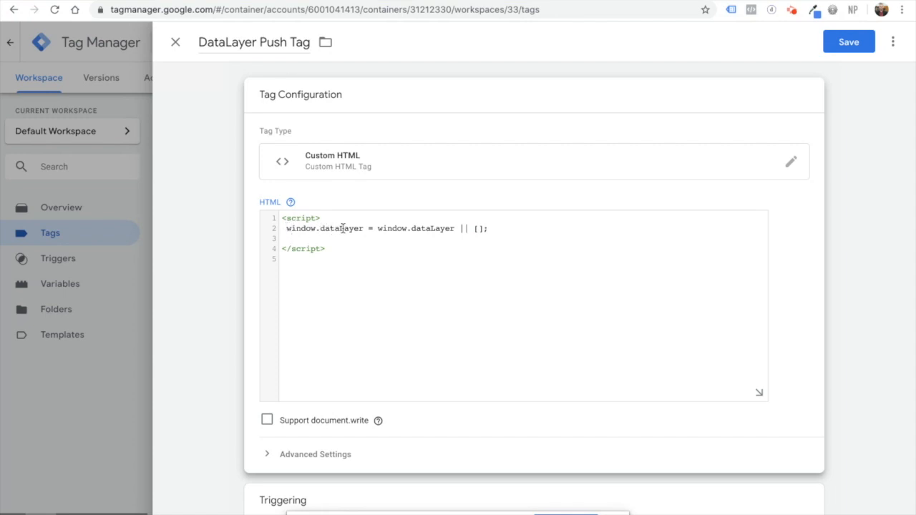
# - Add a window.dataLayer.push({ }) call on the line below the dataLayer declaration
pyautogui.moveTo(455, 229); pyautogui.dragTo(379, 227)
pyautogui.click(380, 228)
pyautogui.moveTo(475, 229); pyautogui.dragTo(483, 230)
pyautogui.click(358, 235)
pyautogui.write('window.dataLayer.push')
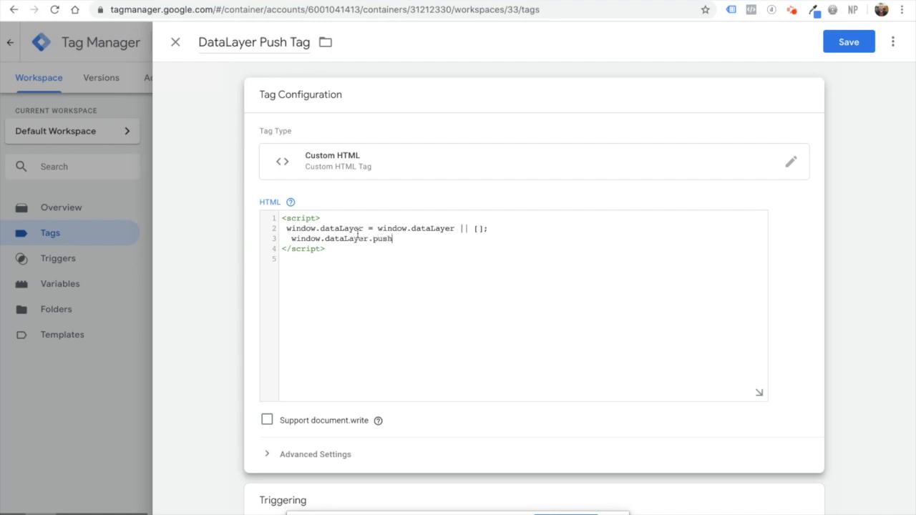
pyautogui.write('({')
pyautogui.press('Return')
pyautogui.press('Return')
pyautogui.write("})''/")
# - Enter the key 'event' with the value 'promotionClick' inside the push object
pyautogui.press('BackSpace')
pyautogui.press('Left')
pyautogui.write("event': 'promotion")
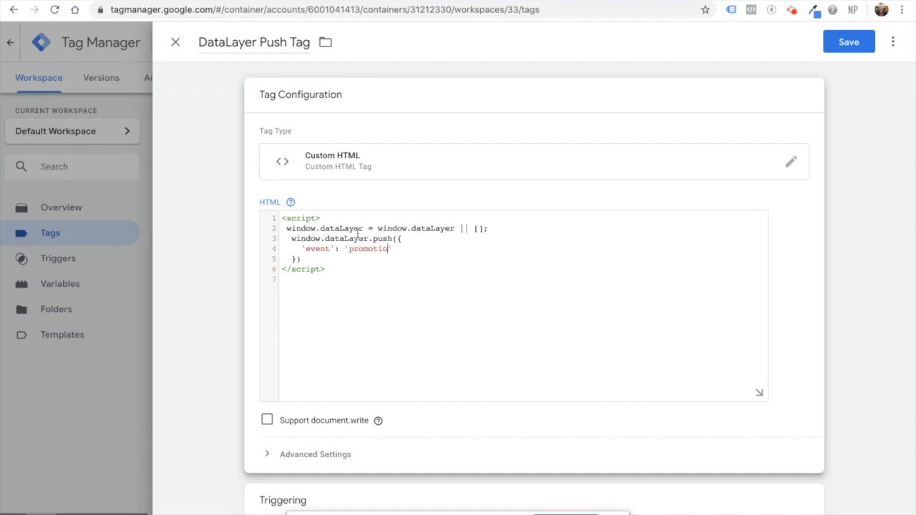
pyautogui.write('Click')
pyautogui.press('Return')
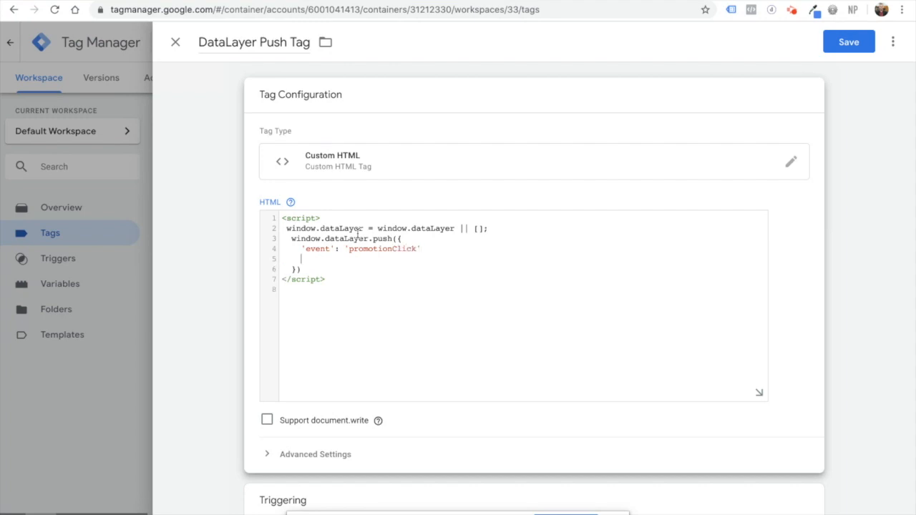
# - Add the key 'PageURL' to the push object with the built-in variable {{Page URL}} as its value
pyautogui.write("''")
pyautogui.press('BackSpace')
pyautogui.press('BackSpace')
pyautogui.write("''")
pyautogui.press('Left')
pyautogui.write("PageURL': {{")
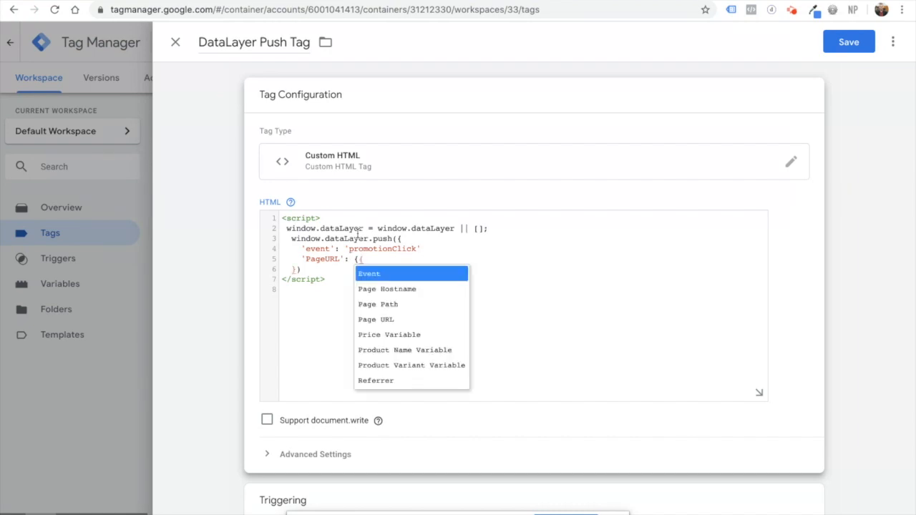
pyautogui.press('Down')
pyautogui.press('Down')
pyautogui.press('Down')
pyautogui.press('Down')
pyautogui.press('Down')
pyautogui.press('Down')
pyautogui.press('Up')
pyautogui.press('Up')
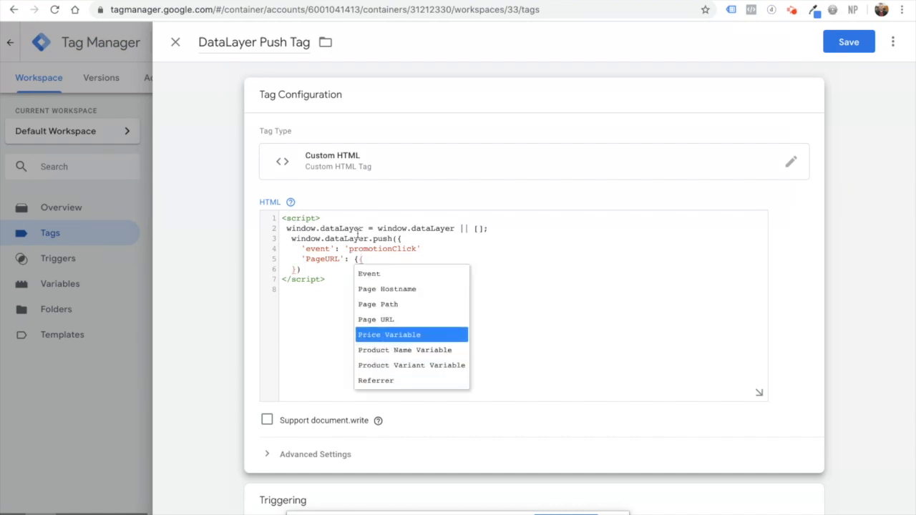
pyautogui.press('Up')
pyautogui.press('Return')
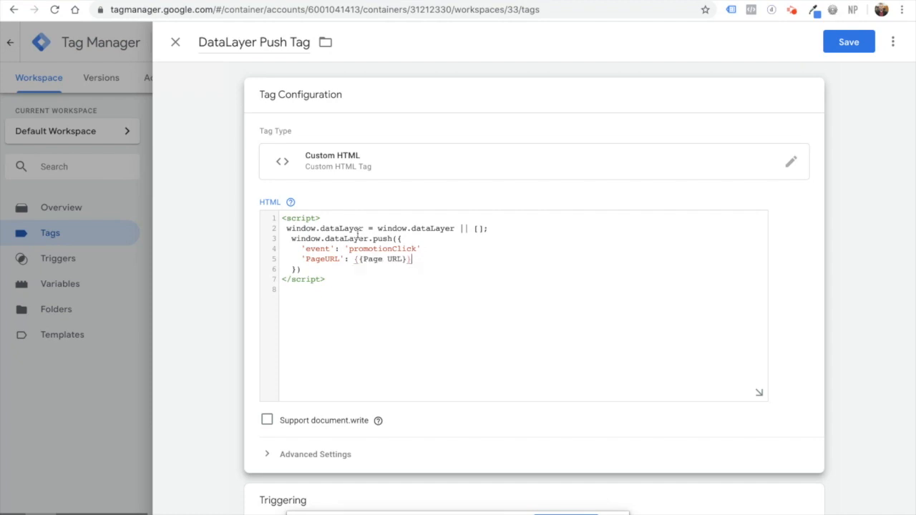
# - End the event and PageURL lines with commas and add the key 'PromotionName': on a new line
pyautogui.write(',')
pyautogui.press('Up')
pyautogui.press('Return')
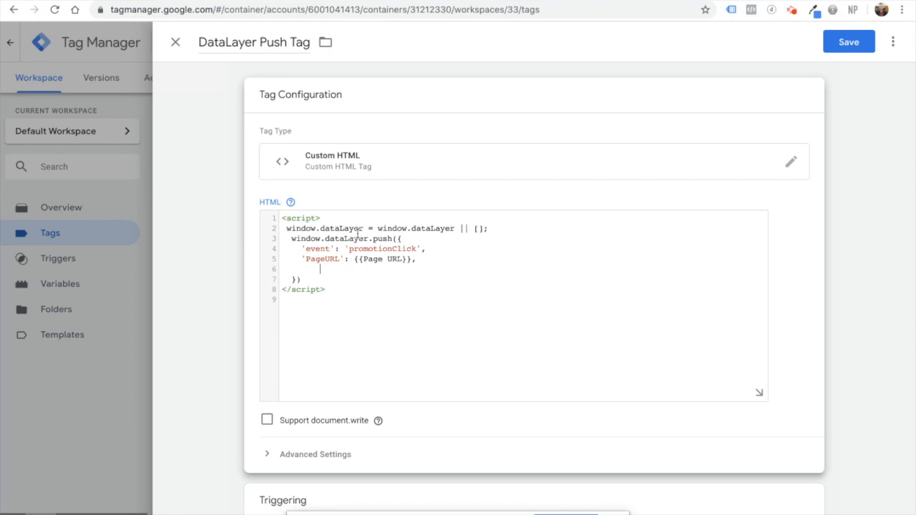
pyautogui.press('BackSpace')
pyautogui.press('BackSpace')
pyautogui.write("'PromotionName':")
# - Switch to the demo store's home page and inspect the Designer Jacket Sale heading in the developer tools
pyautogui.click(136, 1)
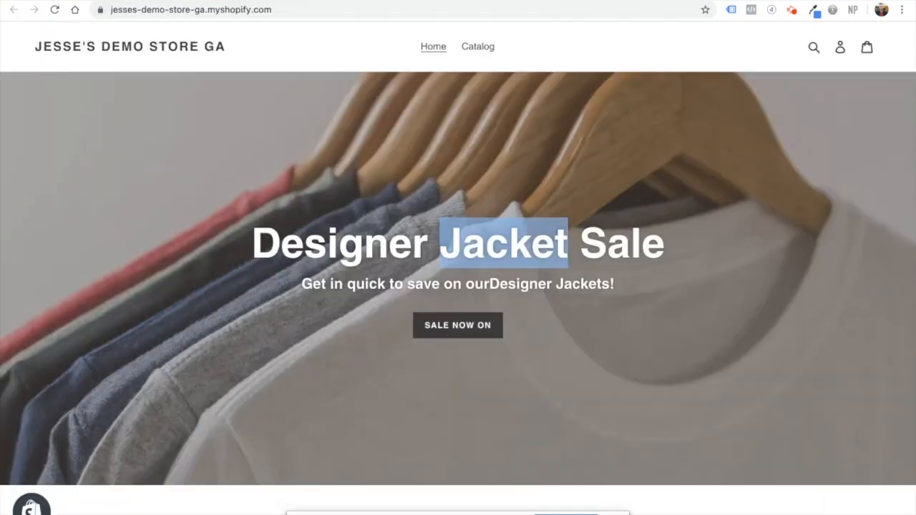
pyautogui.moveTo(363, 244); pyautogui.dragTo(464, 243)
pyautogui.rightClick(470, 243)
pyautogui.click(501, 315)
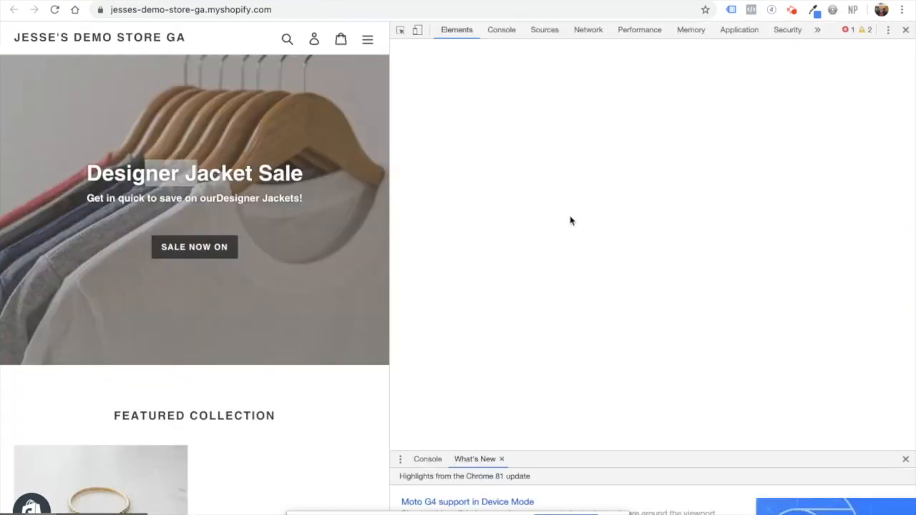
# - Try using the heading element's copied CSS selector as the PromotionName value in the tag code
pyautogui.rightClick(399, 234)
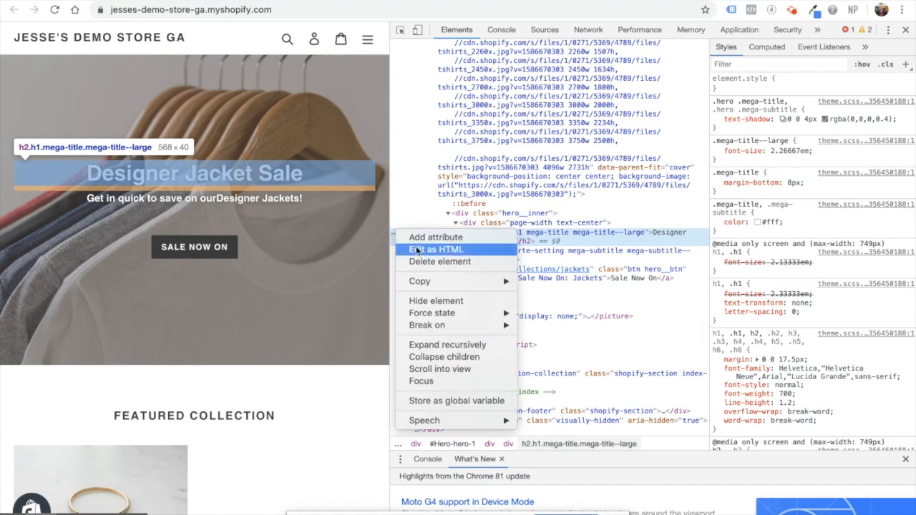
pyautogui.moveTo(439, 286)
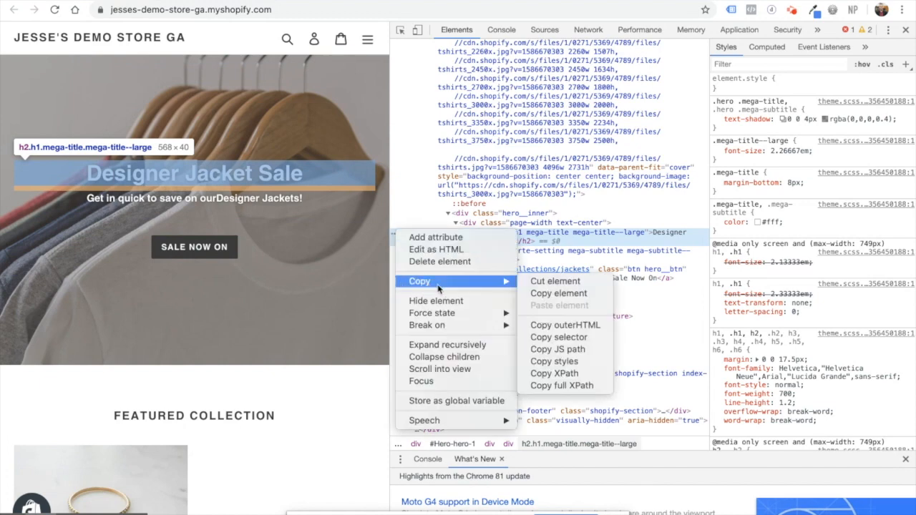
pyautogui.click(566, 342)
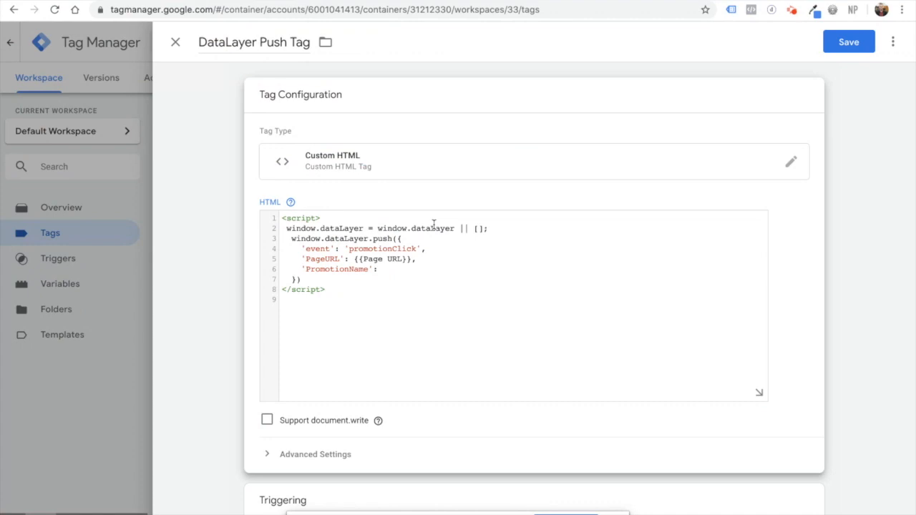
pyautogui.hotkey('ctrl', 'v')
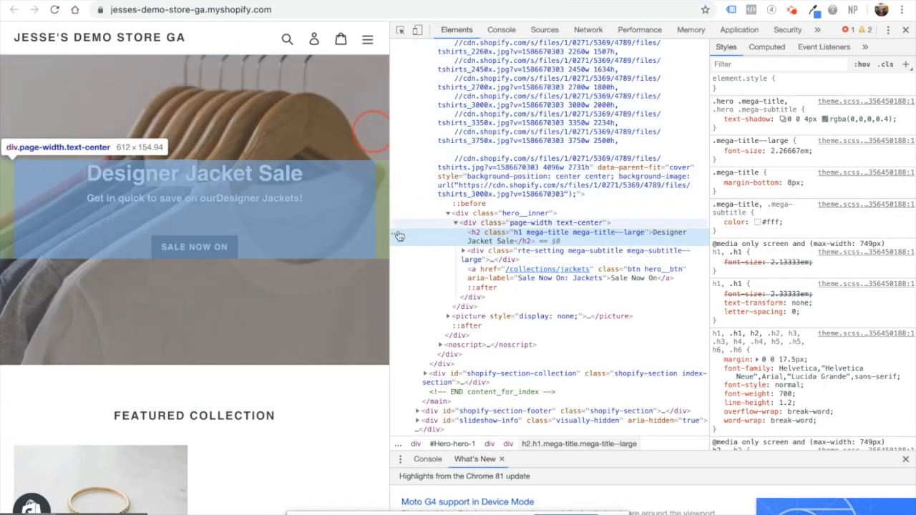
# - Replace the PromotionName value with the h2 heading's copied JS path, followed by .innerText
pyautogui.rightClick(399, 236)
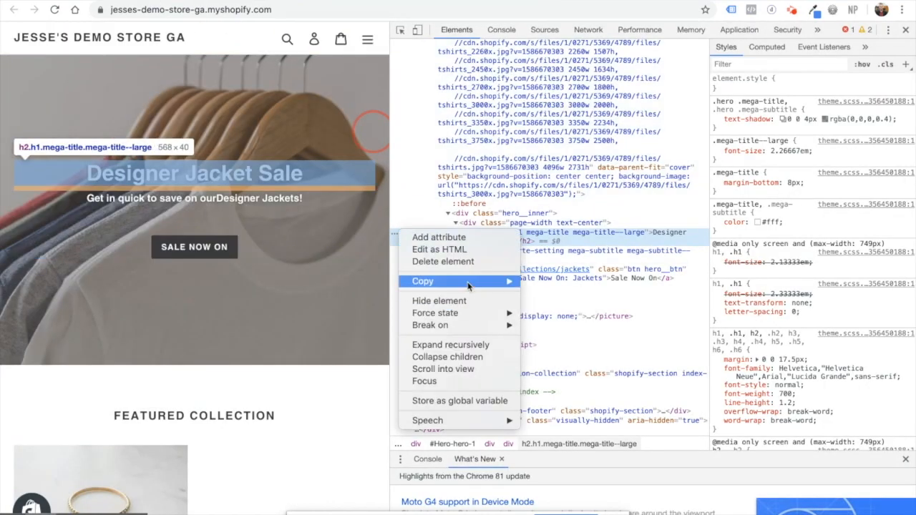
pyautogui.moveTo(465, 282)
pyautogui.click(575, 349)
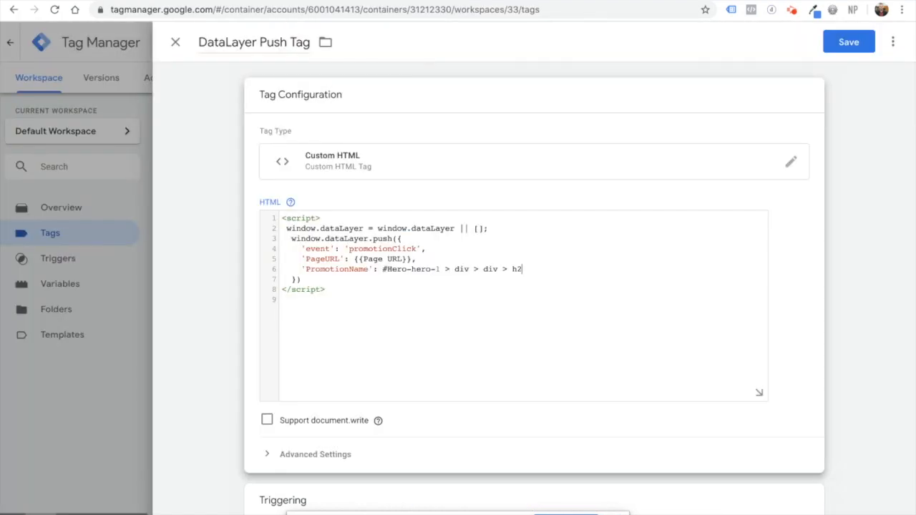
pyautogui.press('super+z')
pyautogui.press('super+v')
pyautogui.write('.innerText')
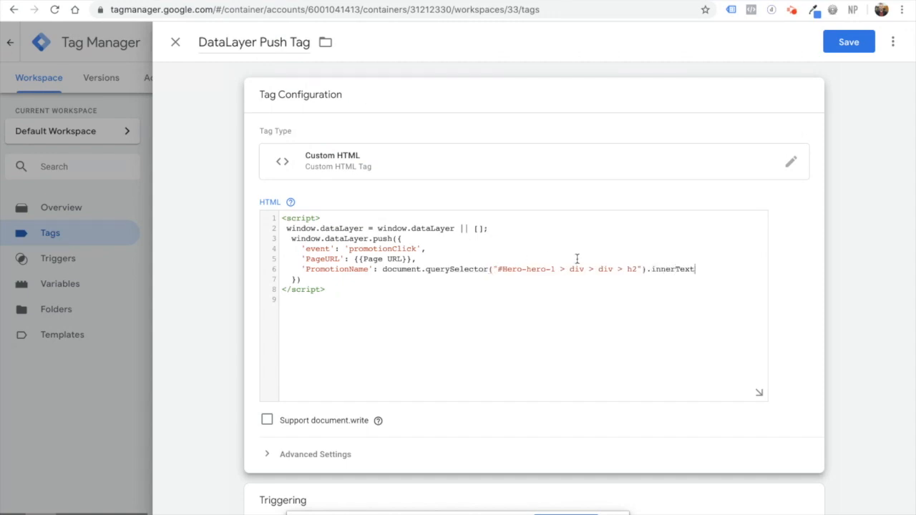
pyautogui.press('Down')
# - Assign the existing Click Trigger as the tag's firing trigger
pyautogui.scroll(-2, 540, 303)
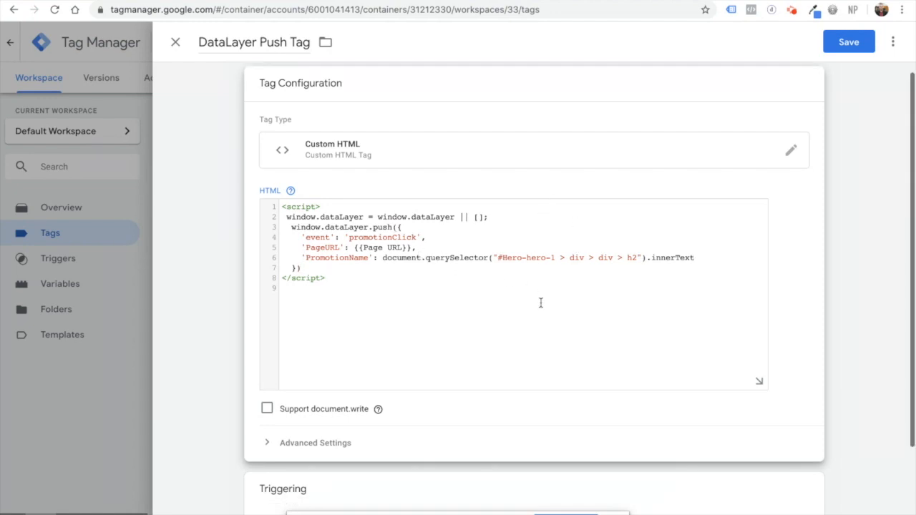
pyautogui.scroll(-2, 541, 307)
pyautogui.click(515, 377)
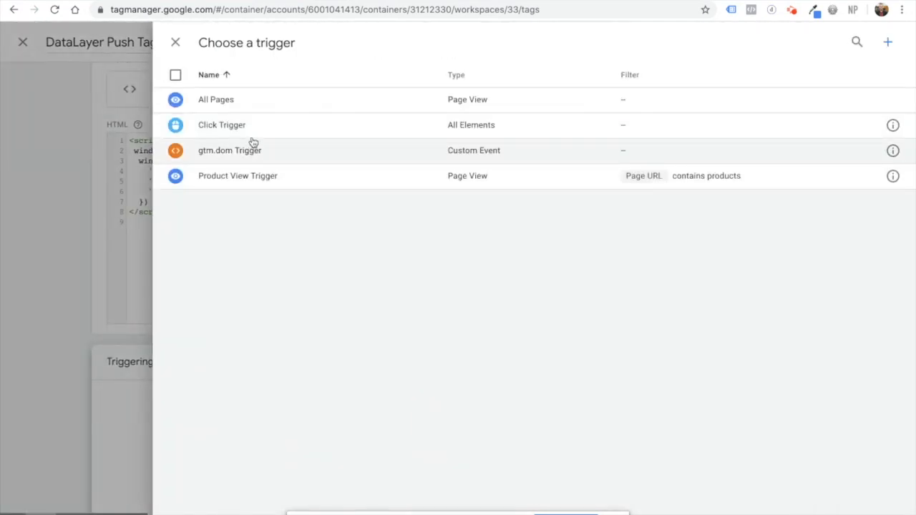
pyautogui.click(252, 123)
# - Test document.querySelector("#Hero-hero-1 > div > div > h2").innerText in the browser console on the store page
pyautogui.click(384, 274)
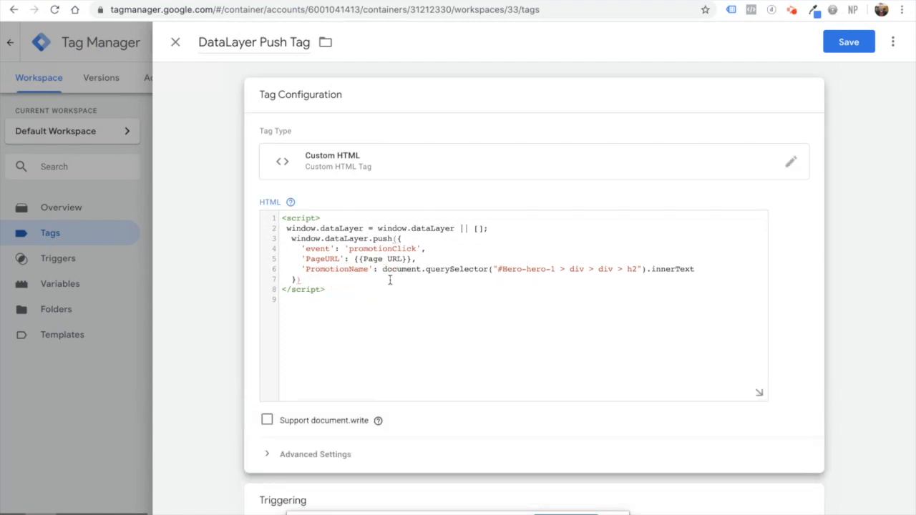
pyautogui.moveTo(382, 270); pyautogui.dragTo(694, 269)
pyautogui.click(694, 269)
pyautogui.moveTo(497, 269); pyautogui.dragTo(695, 269)
pyautogui.click(660, 269)
pyautogui.click(695, 269)
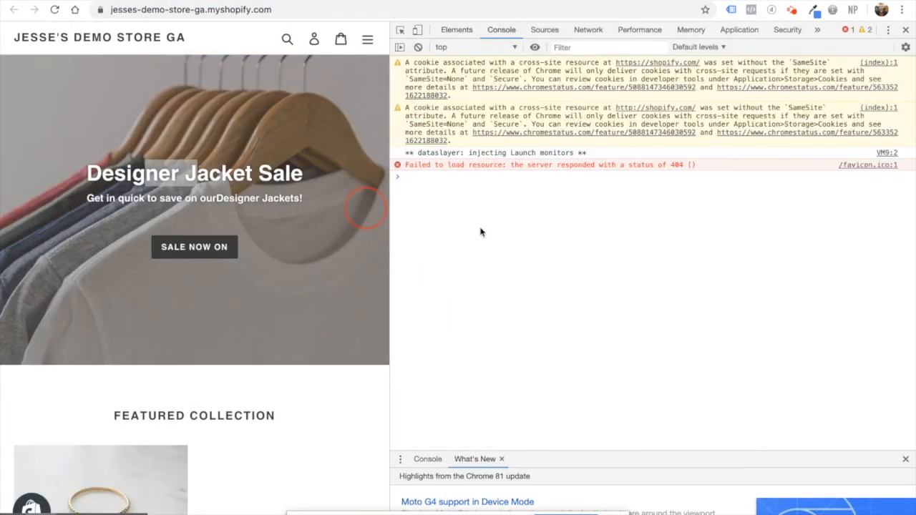
pyautogui.hotkey('ctrl', 'v')
pyautogui.write('.in')
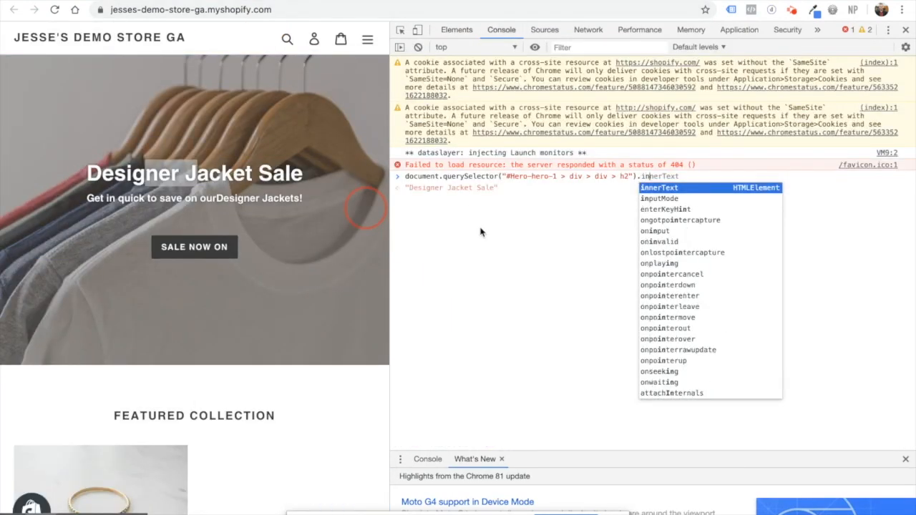
pyautogui.press('Tab')
pyautogui.press('Return')
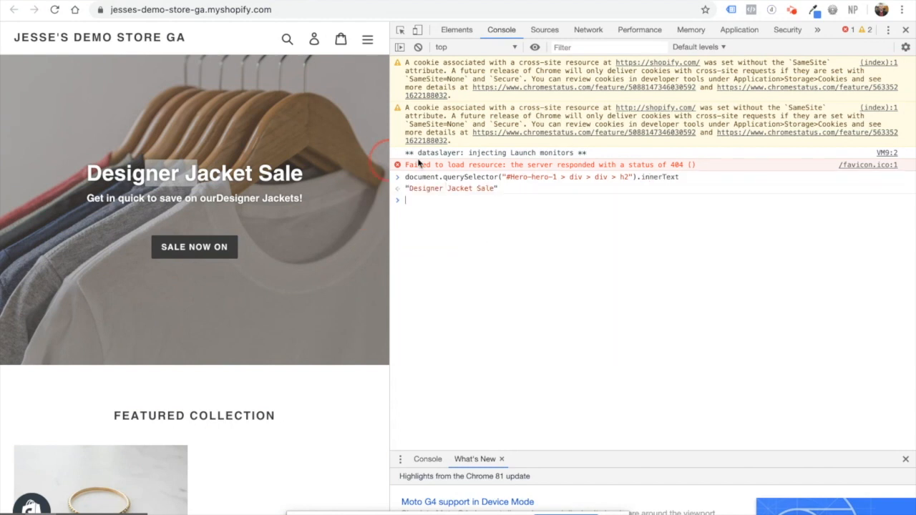
# - Return to Tag Manager and save the DataLayer Push Tag
pyautogui.click(216, 1)
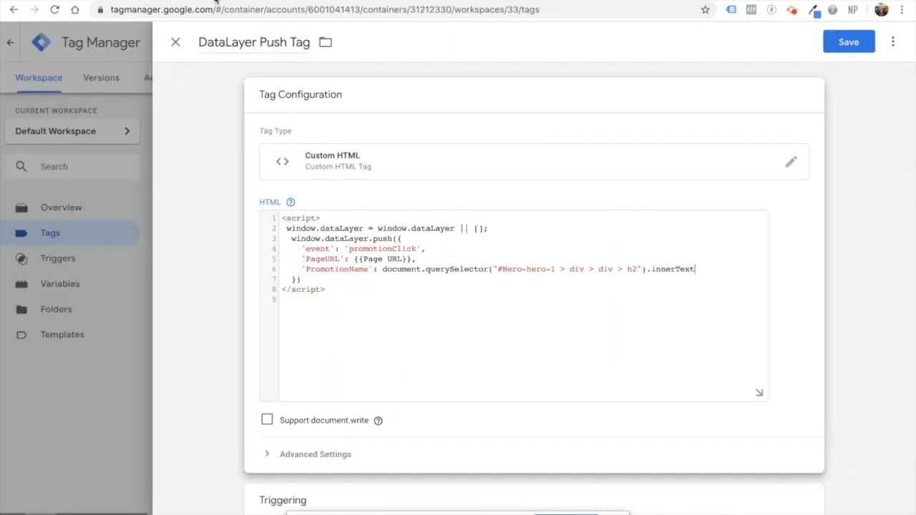
pyautogui.click(838, 45)
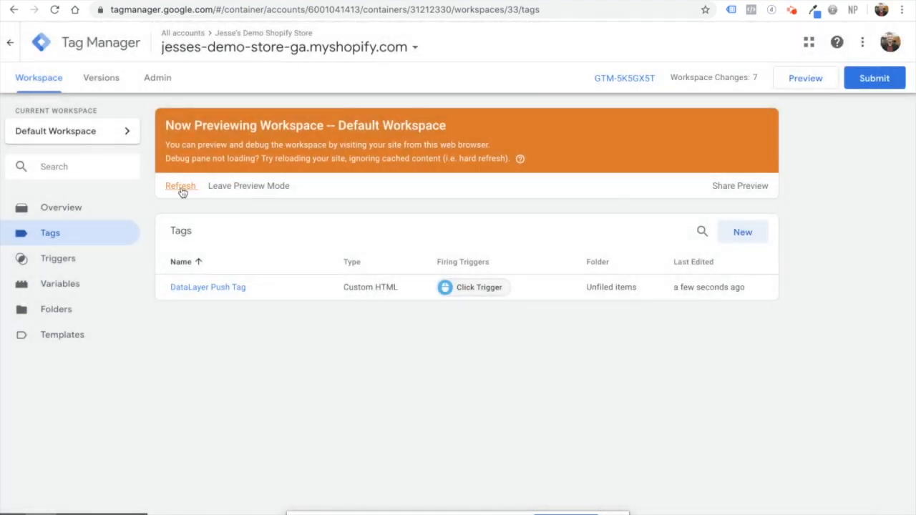
# - Refresh the workspace preview in Tag Manager, and reload the store page with the developer tools closed
pyautogui.click(181, 188)
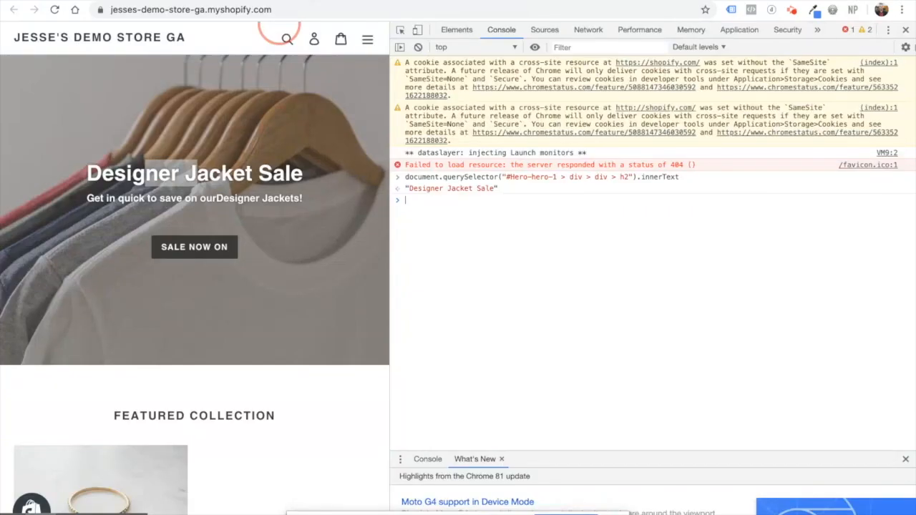
pyautogui.click(906, 29)
pyautogui.click(55, 10)
pyautogui.click(218, 159)
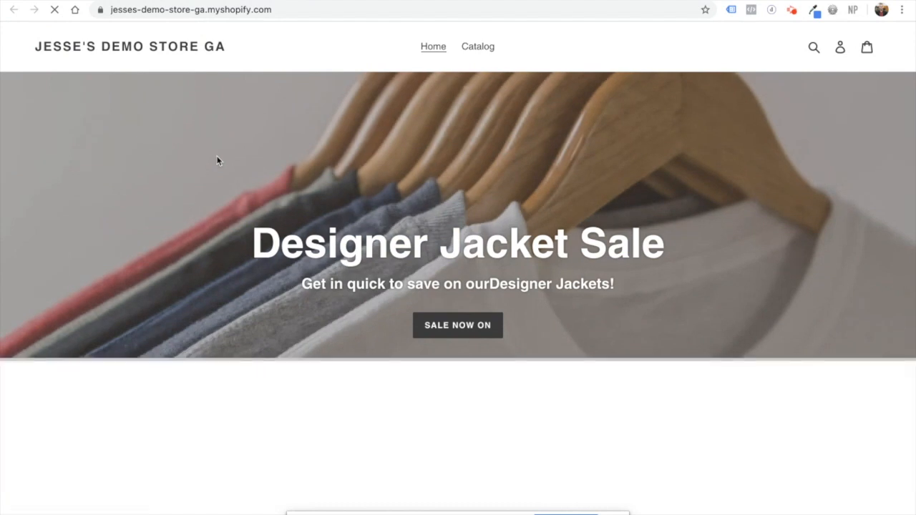
# - Activate the store banner's SALE NOW ON link and examine the DataLayer Push Tag's properties under the resulting Click event
pyautogui.scroll(-1, 382, 173)
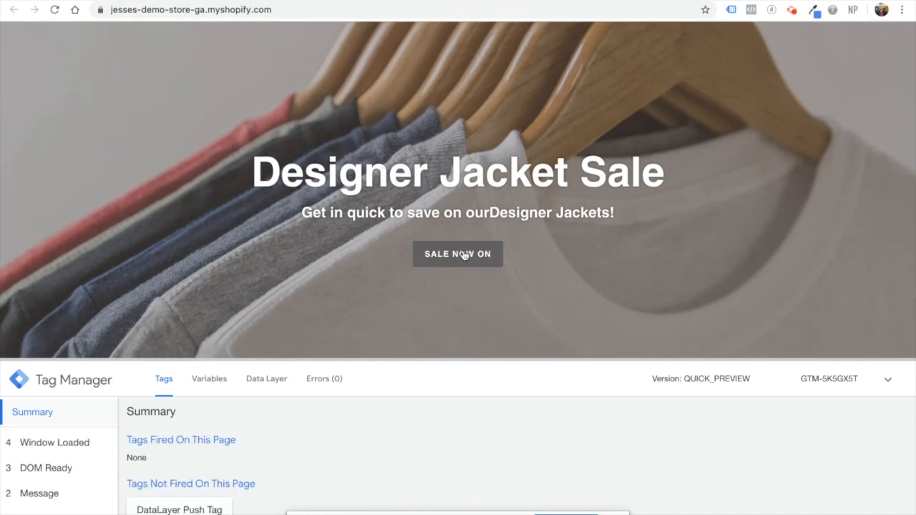
pyautogui.click(465, 255)
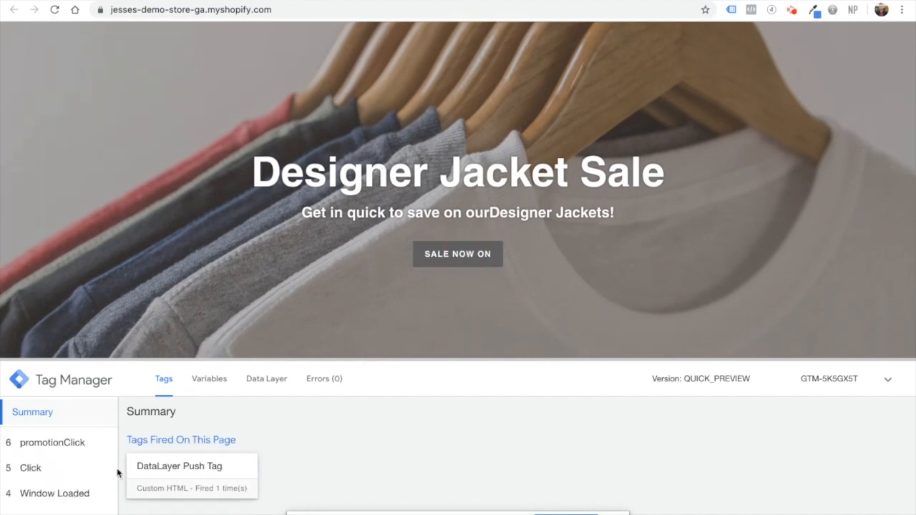
pyautogui.click(53, 471)
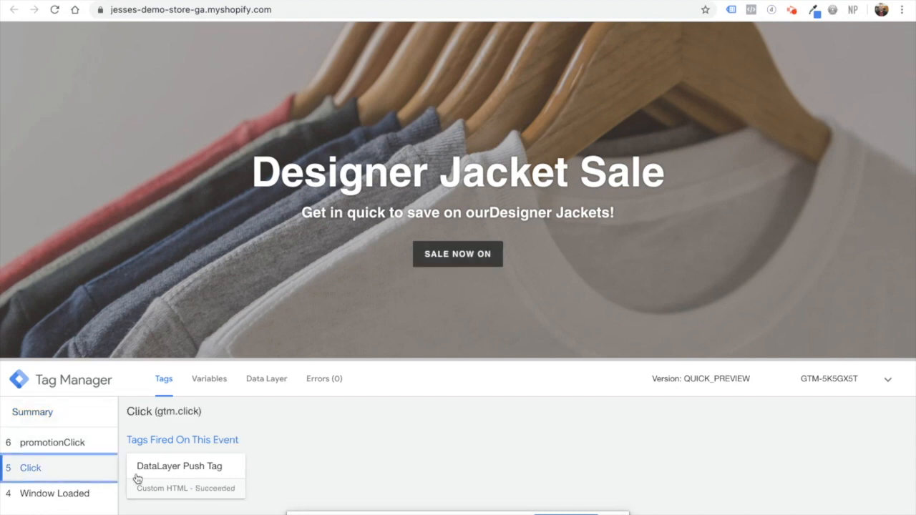
pyautogui.click(168, 478)
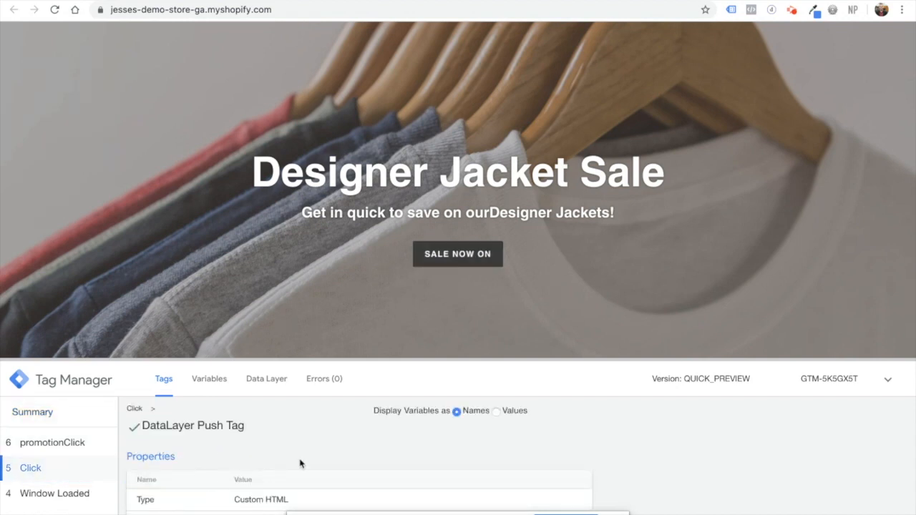
pyautogui.scroll(-3, 301, 462)
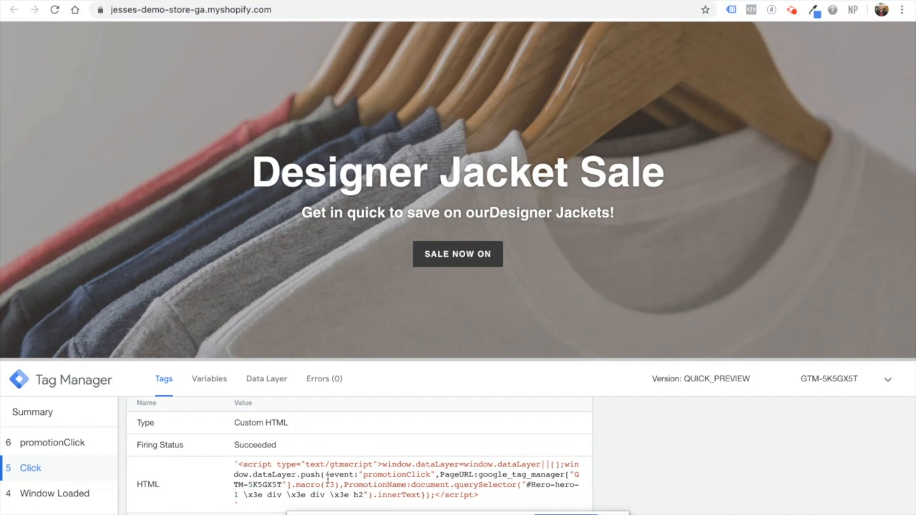
pyautogui.scroll(3, 365, 478)
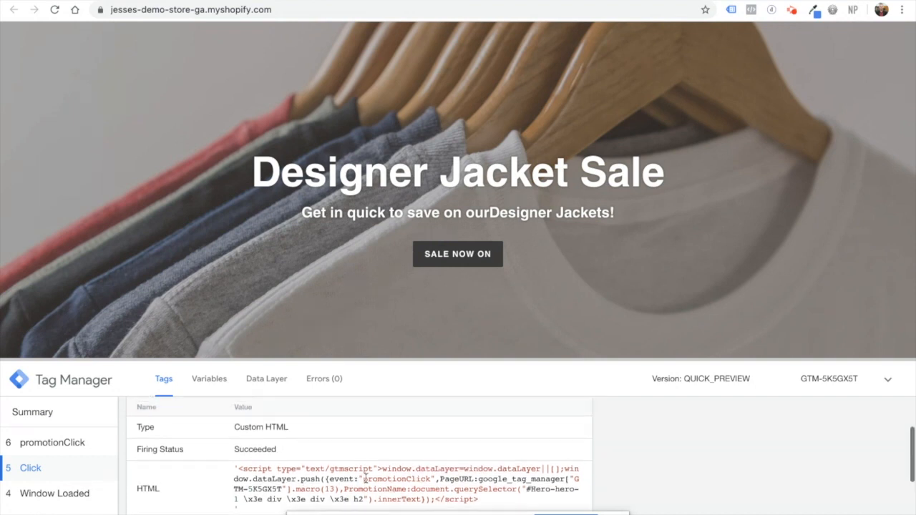
# - Examine the event, PageURL and PromotionName values in the promotionClick event's data layer
pyautogui.click(57, 443)
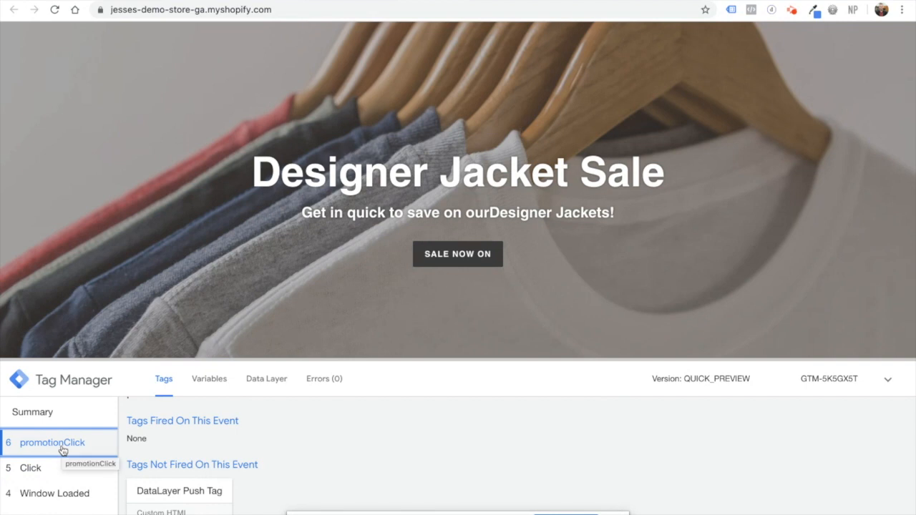
pyautogui.click(254, 379)
pyautogui.scroll(-1, 214, 455)
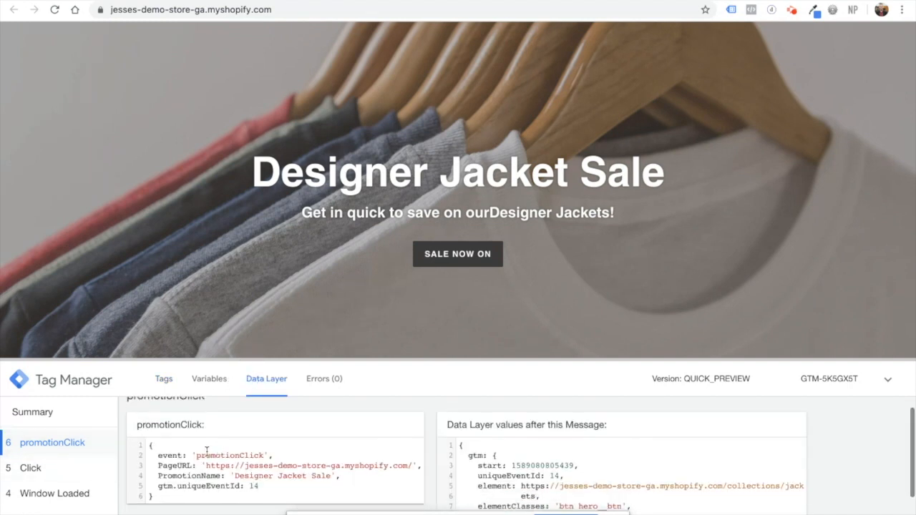
pyautogui.moveTo(197, 455); pyautogui.dragTo(267, 455)
pyautogui.moveTo(207, 466); pyautogui.dragTo(403, 470)
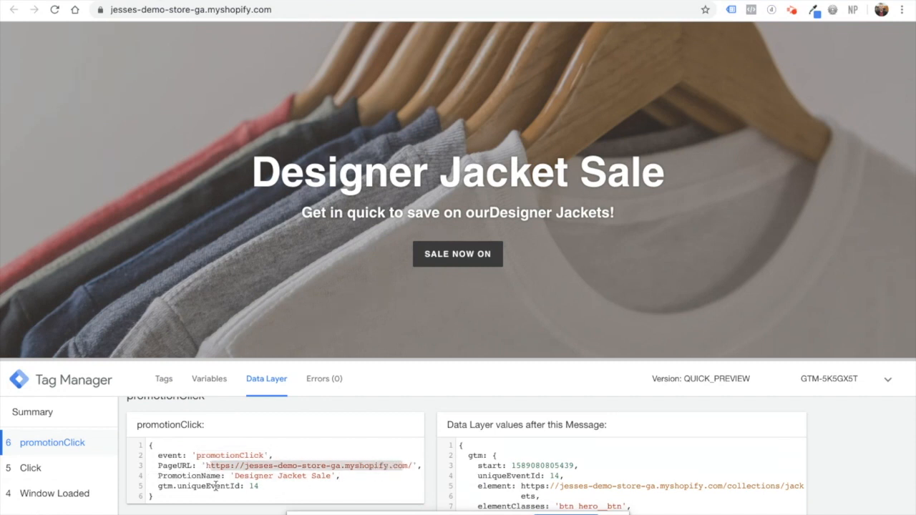
pyautogui.moveTo(238, 475); pyautogui.dragTo(335, 476)
pyautogui.click(325, 474)
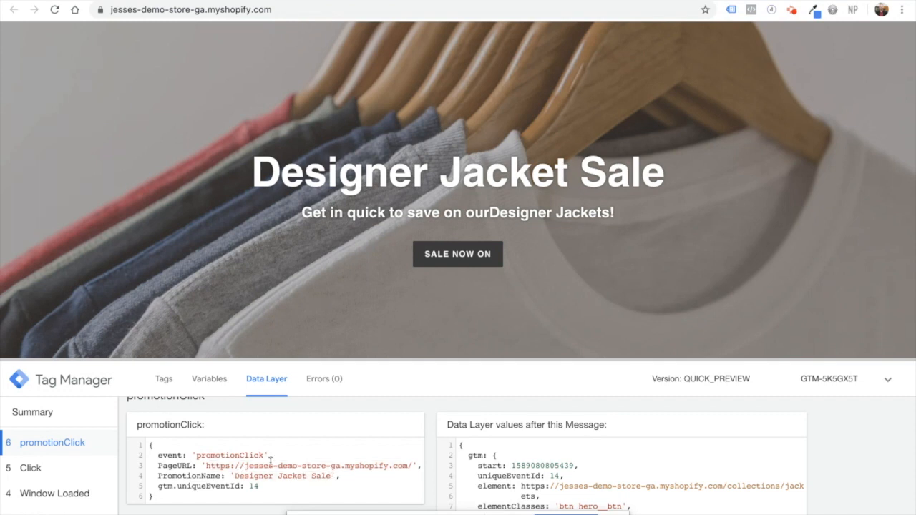